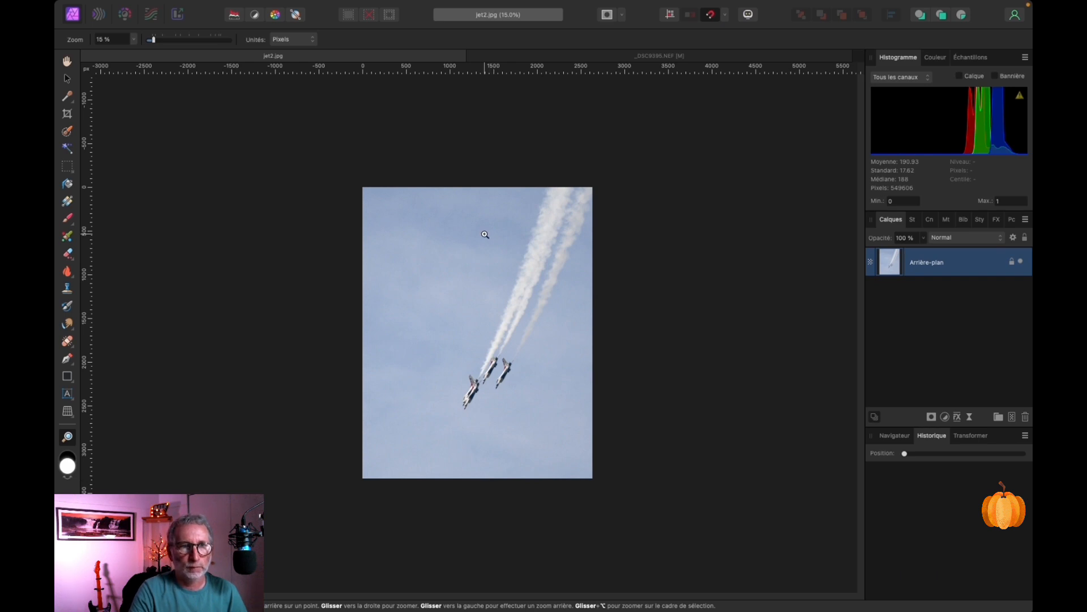
# - Duplicate the Arrière-plan layer and extend the canvas below the jet photo with the Crop tool to about 2639 x 3776 px
pyautogui.rightClick(891, 258)
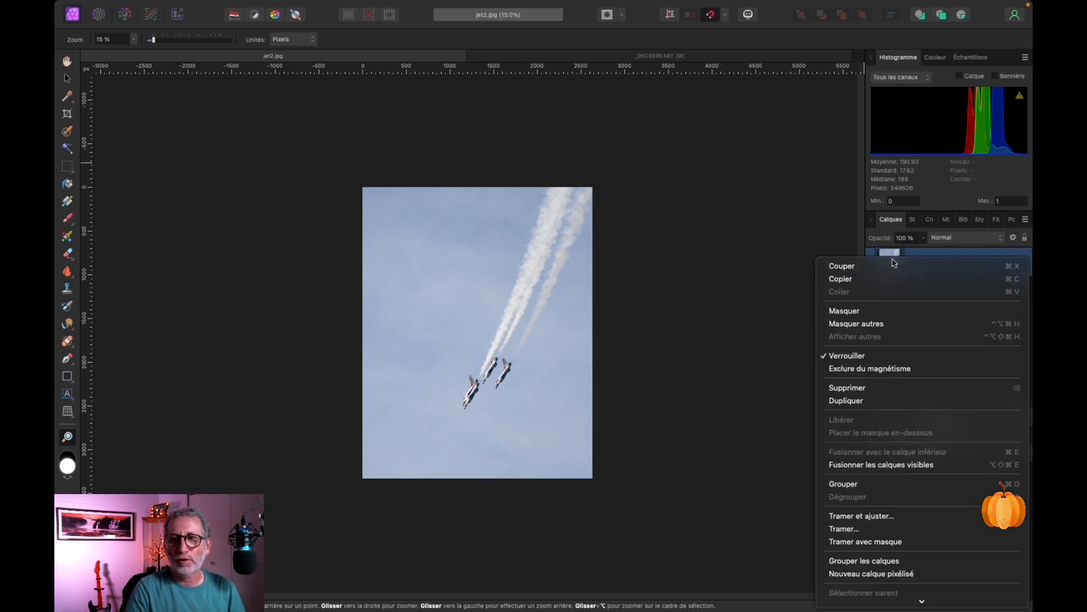
pyautogui.click(876, 401)
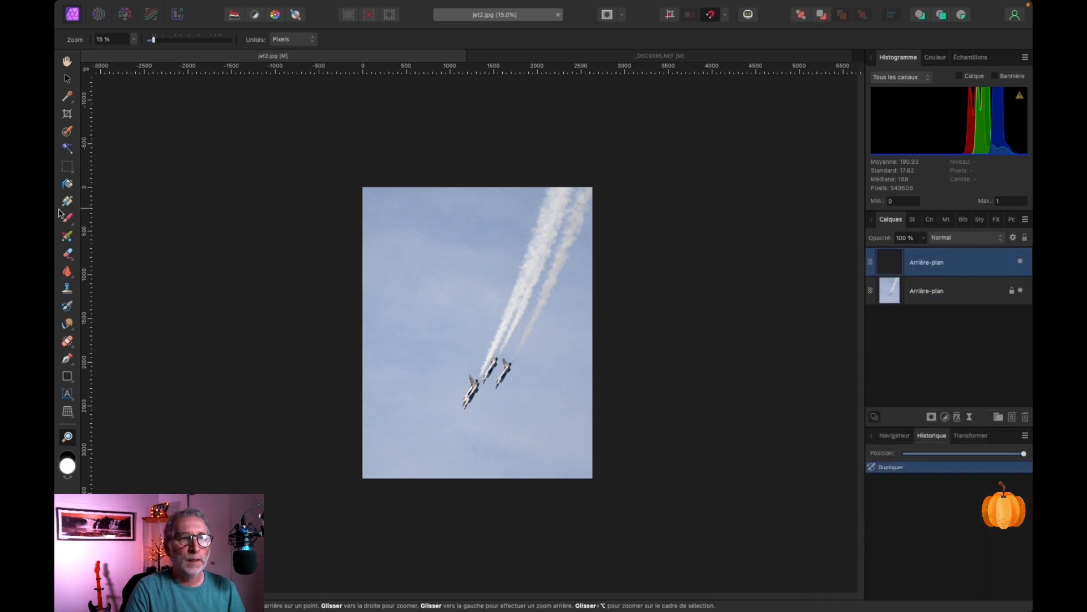
pyautogui.click(70, 116)
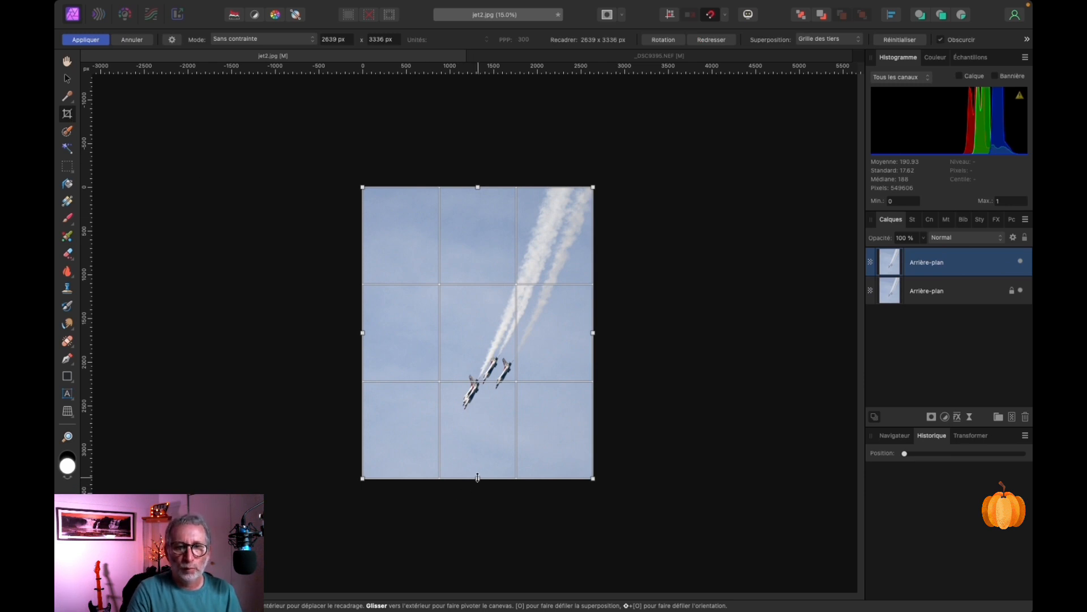
pyautogui.moveTo(477, 477); pyautogui.dragTo(478, 517)
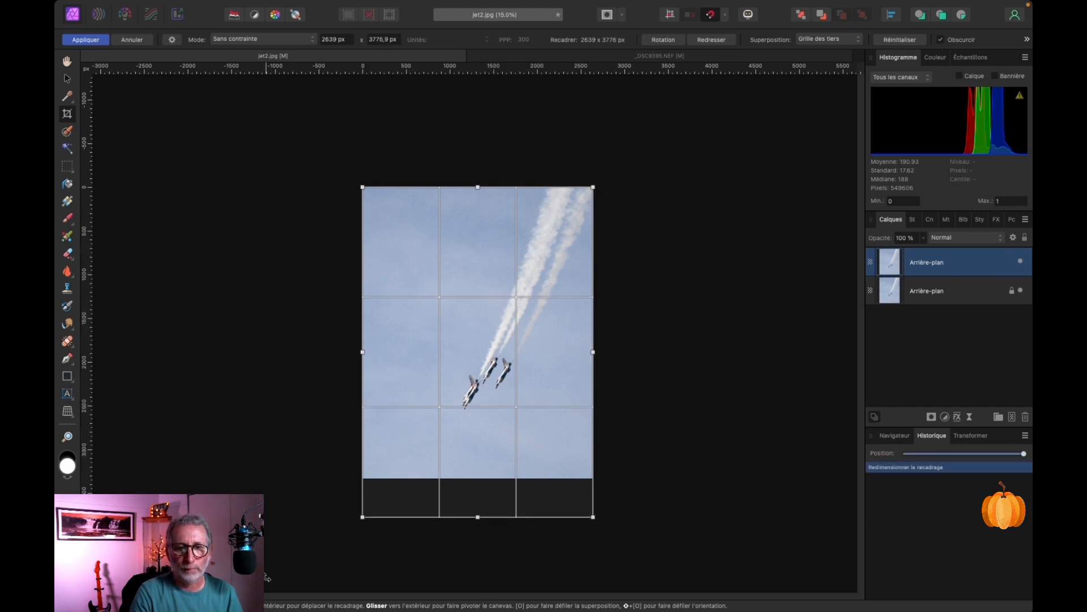
pyautogui.click(86, 39)
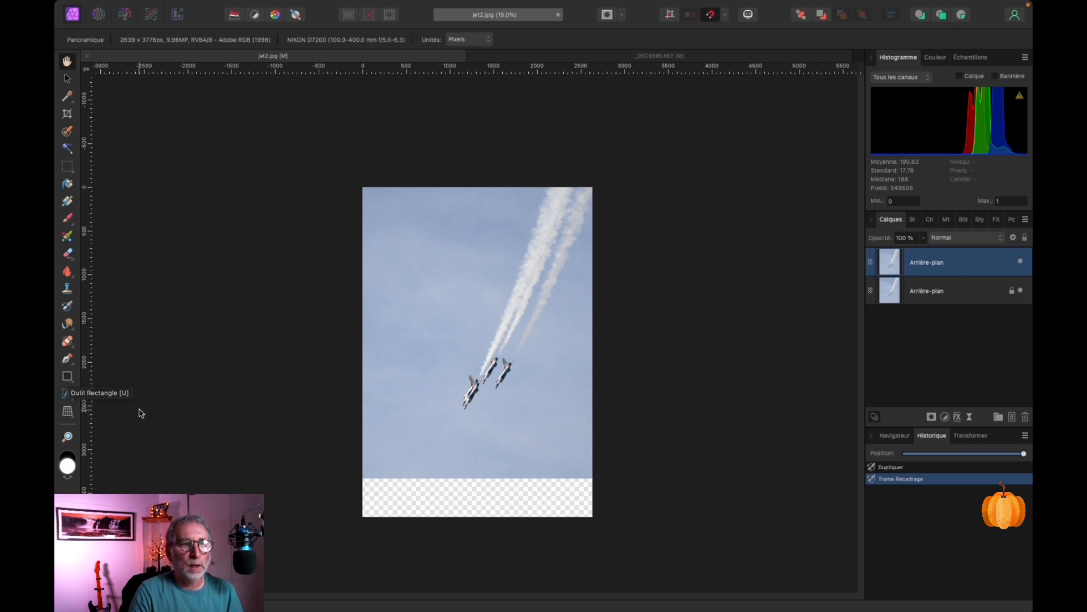
# - Select a full-width rectangular strip of sky along the photo's lower edge and duplicate it onto its own layer
pyautogui.click(67, 167)
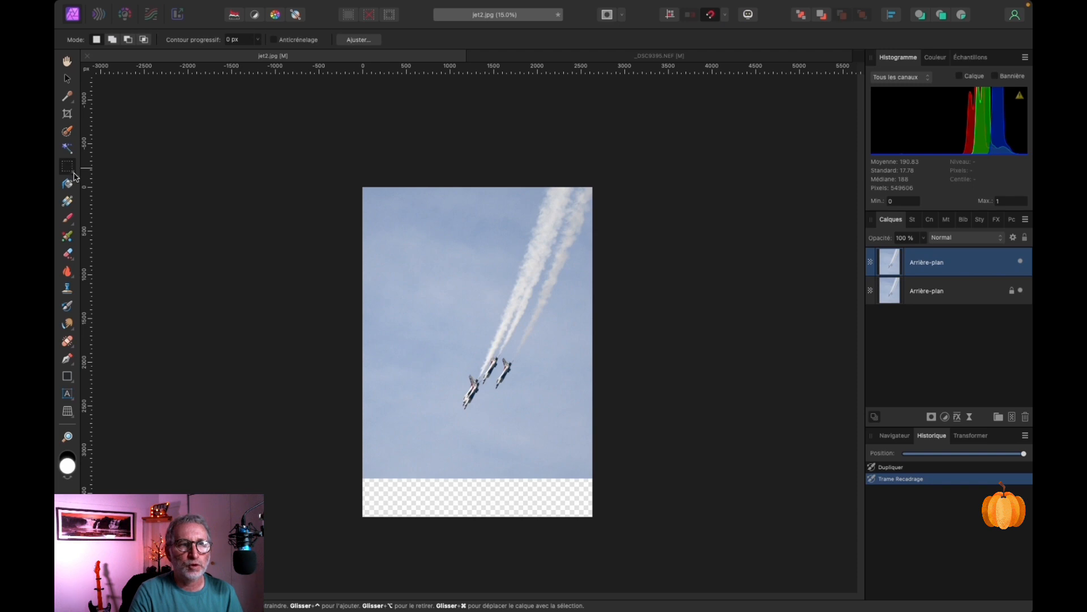
pyautogui.click(74, 173)
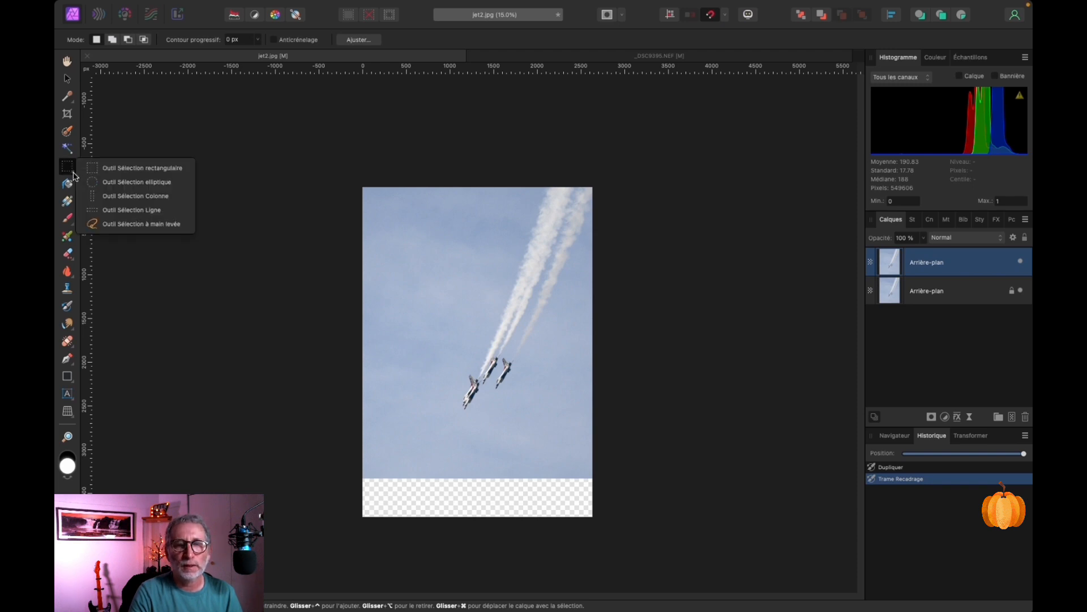
pyautogui.moveTo(363, 437); pyautogui.dragTo(592, 479)
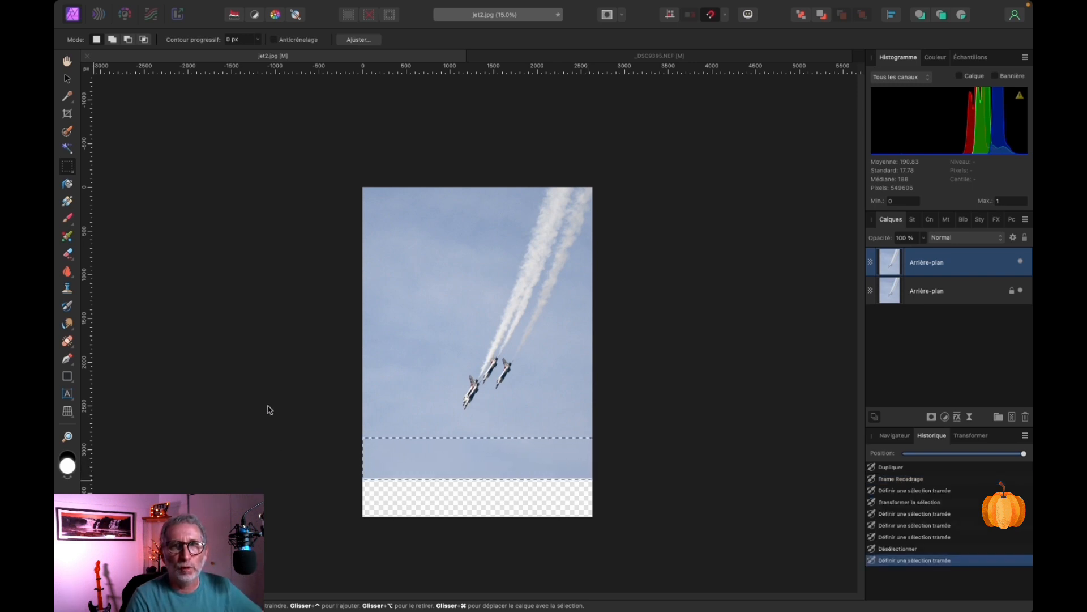
pyautogui.press('super+j')
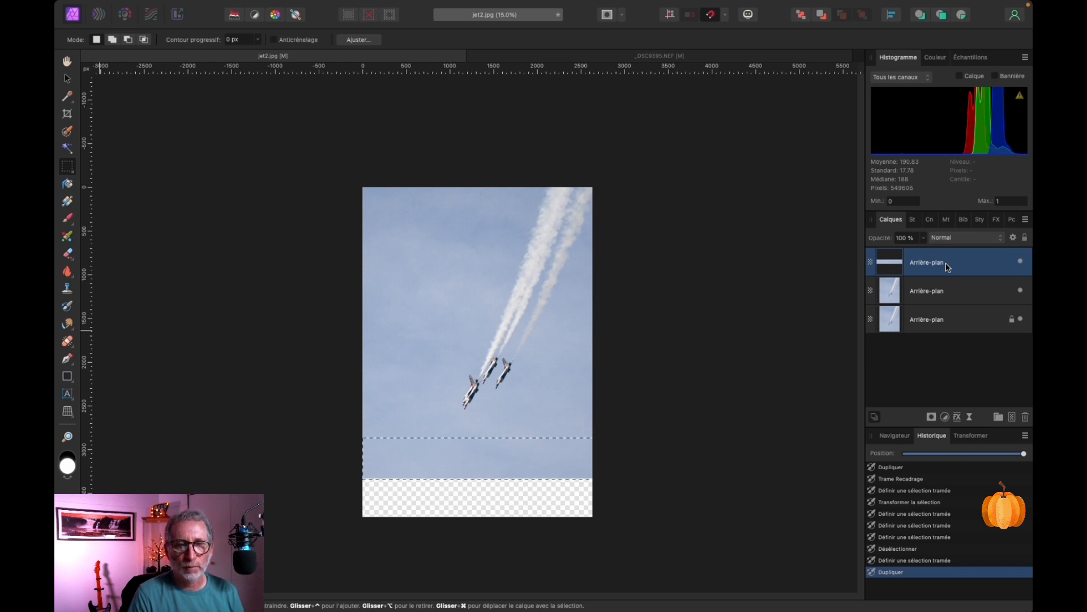
# - Deselect and stretch the sky strip layer downward to fill the transparent band below the photo
pyautogui.click(398, 289)
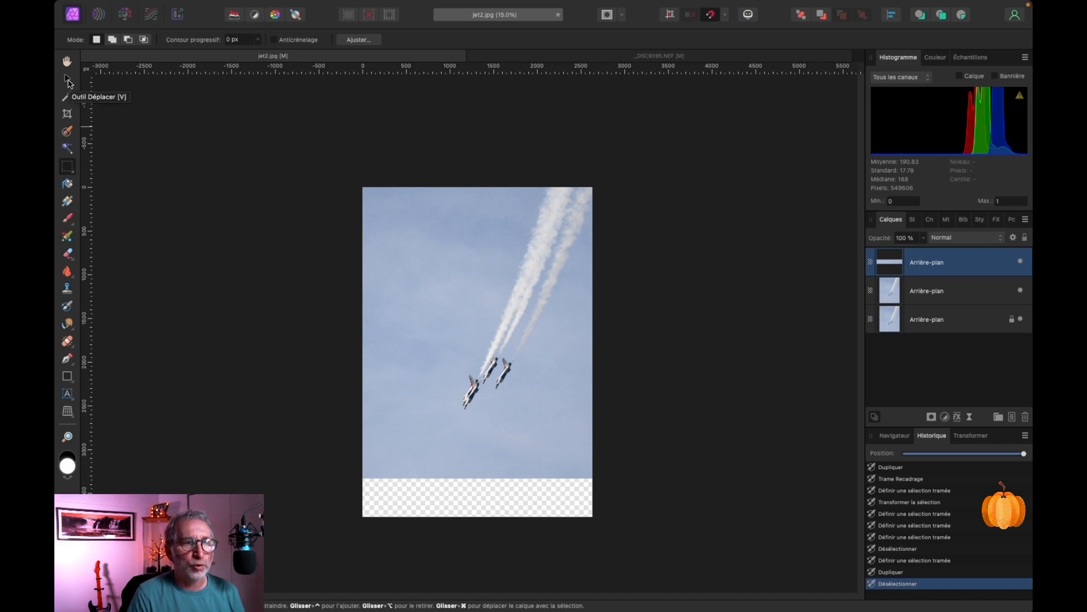
pyautogui.click(67, 81)
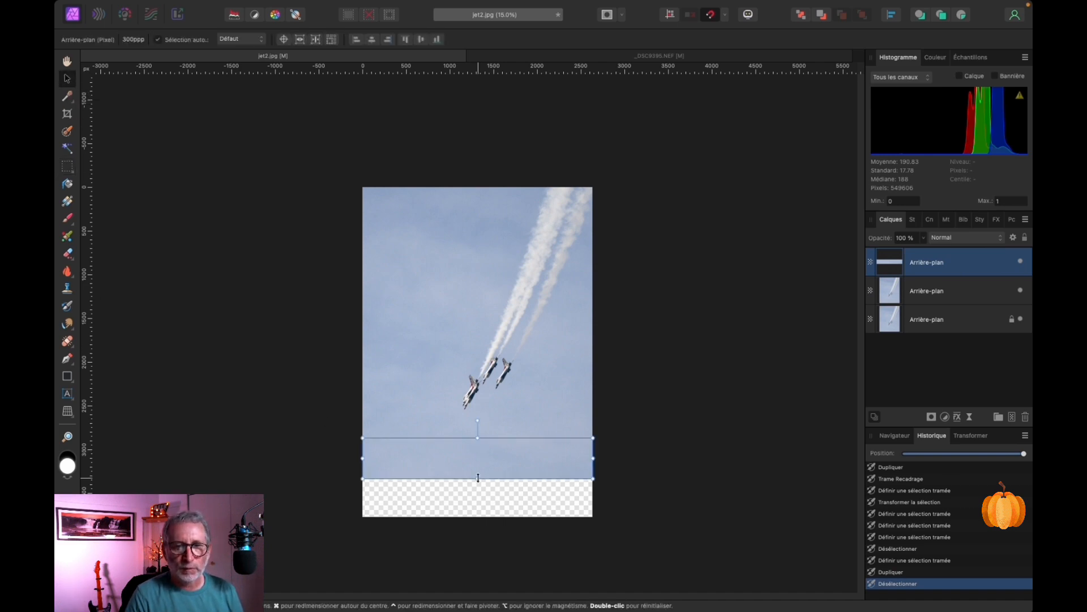
pyautogui.moveTo(477, 477); pyautogui.dragTo(482, 515)
pyautogui.press('h')
pyautogui.press('super+0')
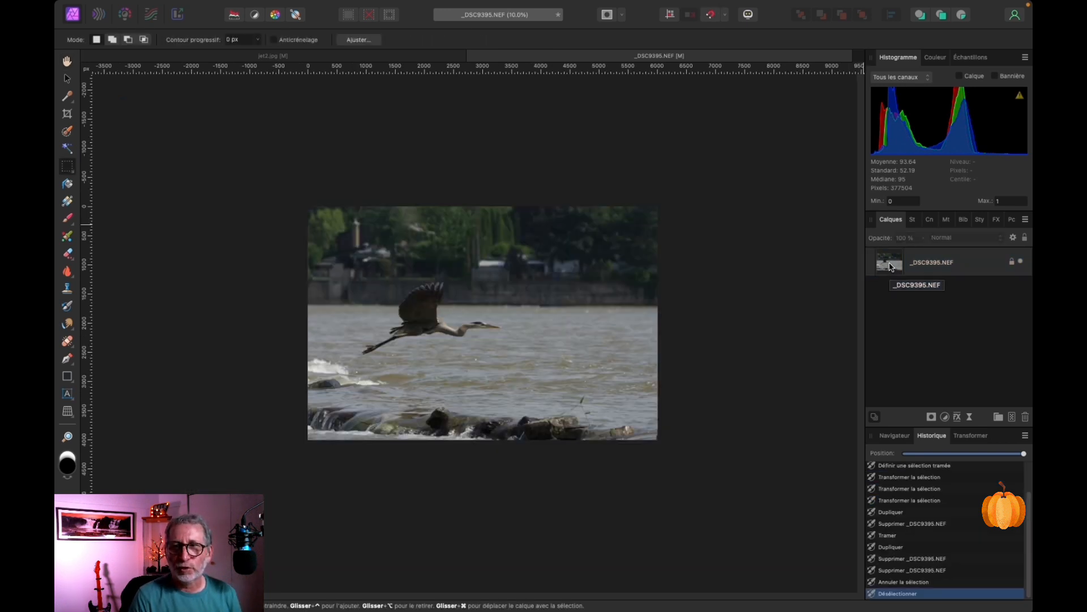
# - In the _DSC9395.NEF heron document, duplicate the photo layer and rasterize the copy
pyautogui.rightClick(891, 266)
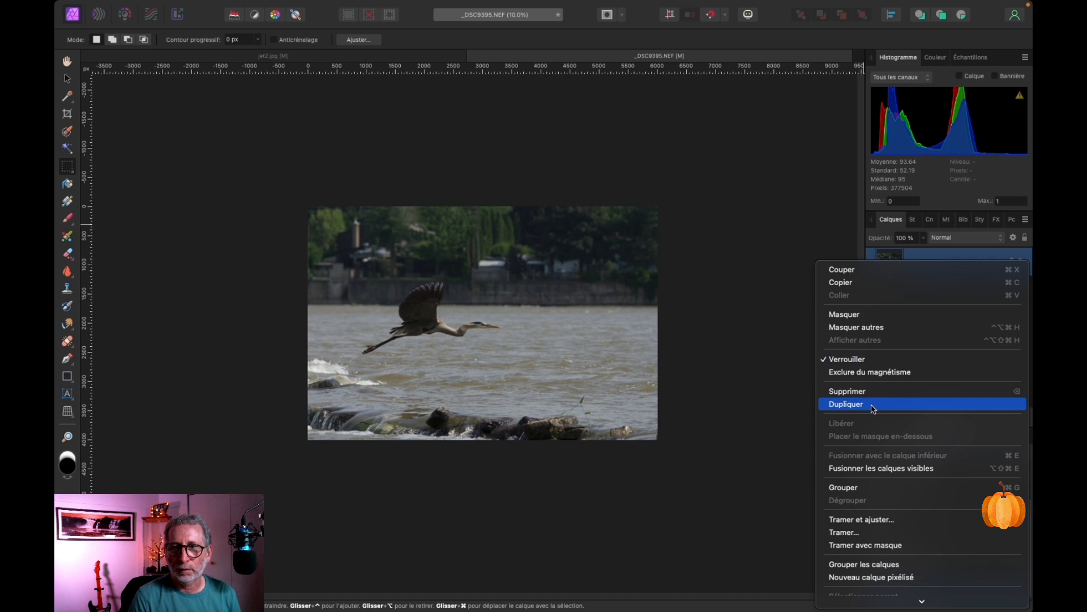
pyautogui.click(873, 404)
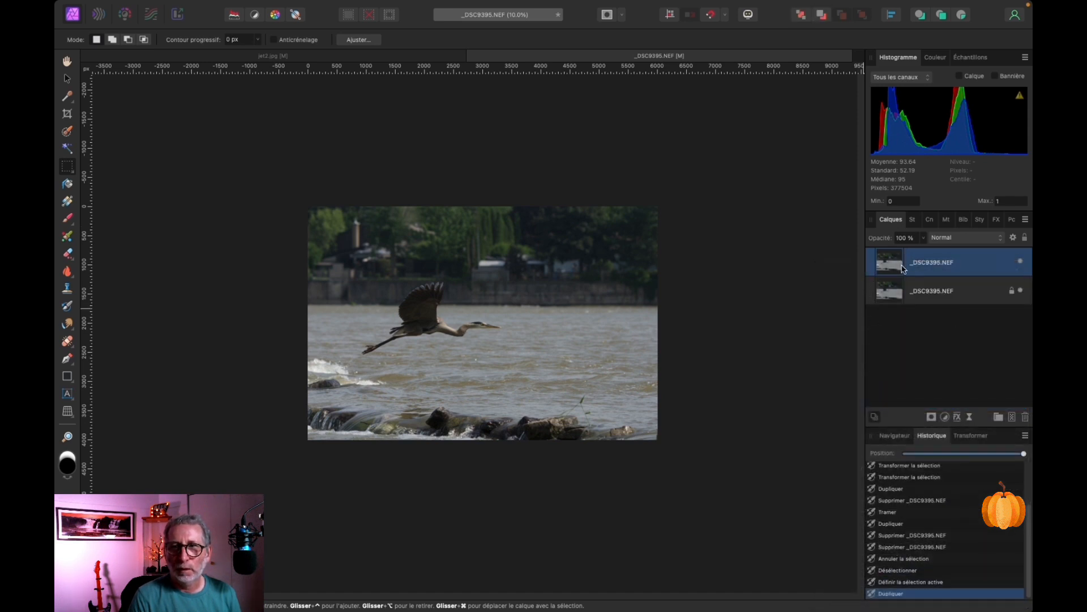
pyautogui.rightClick(895, 266)
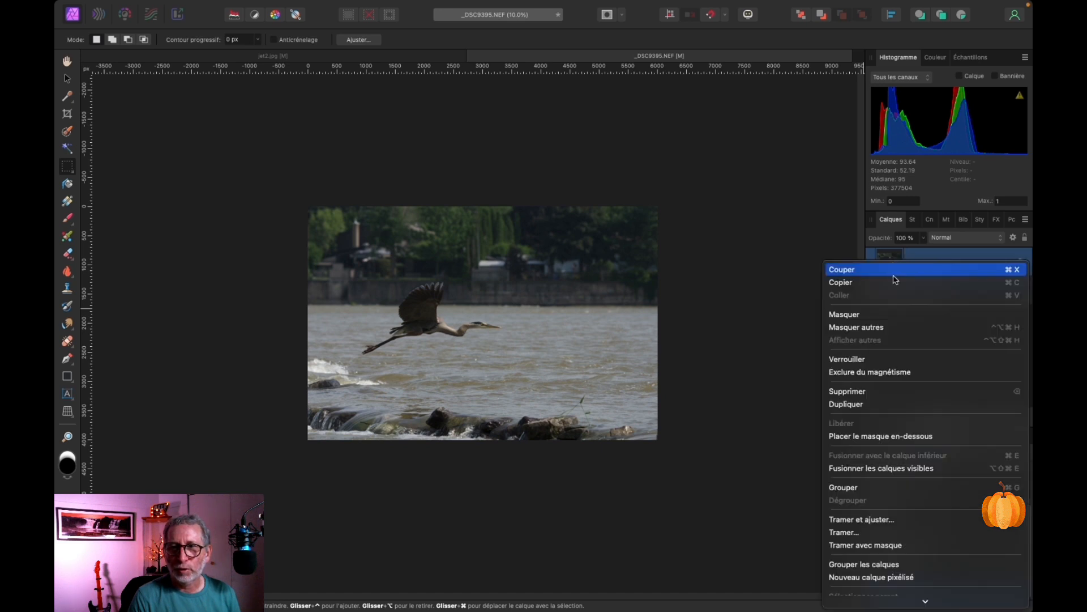
pyautogui.click(844, 532)
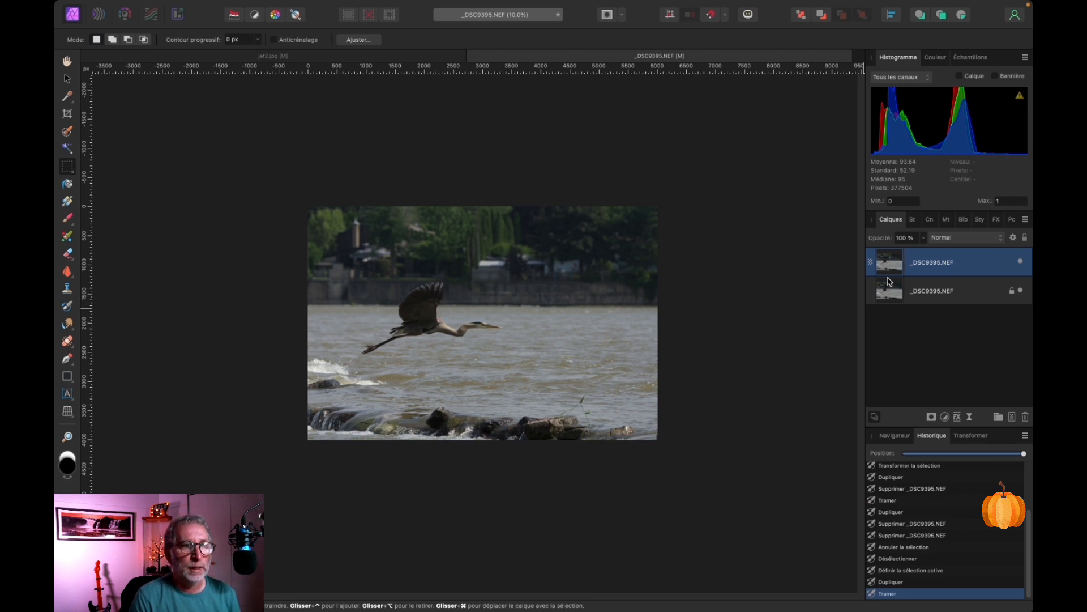
# - Crop the heron photo to about 6051 x 4016 px, adding empty canvas behind the bird and trimming the side in front of it
pyautogui.click(67, 115)
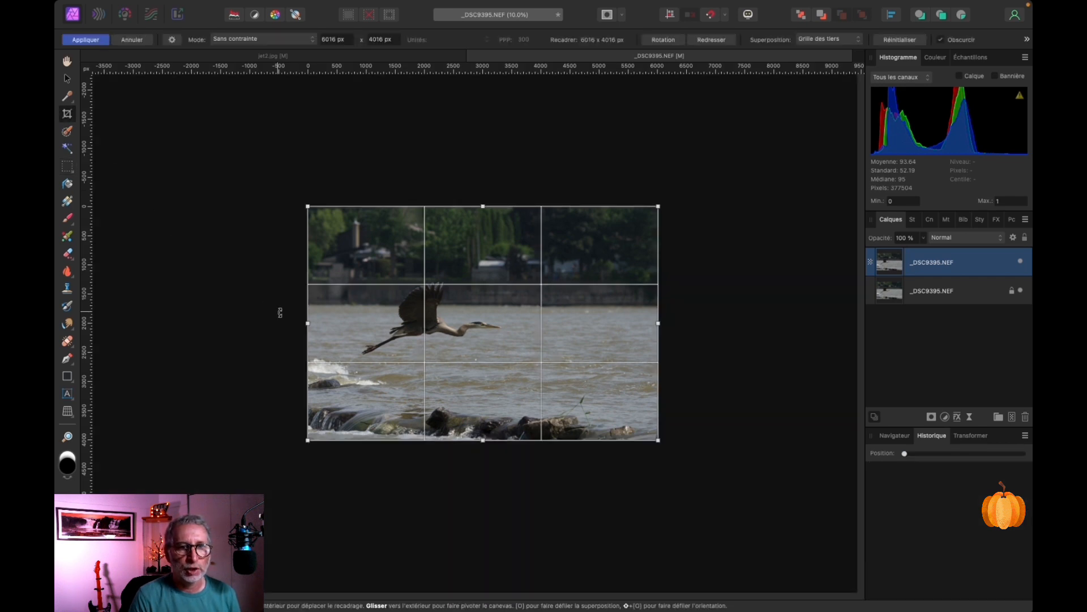
pyautogui.click(310, 323)
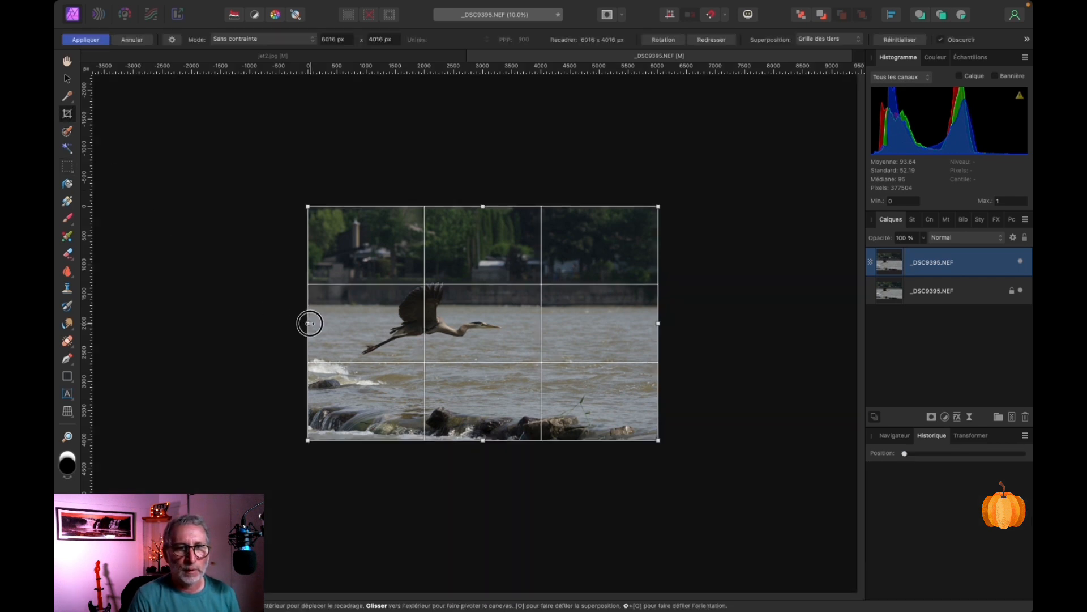
pyautogui.moveTo(310, 323); pyautogui.dragTo(263, 327)
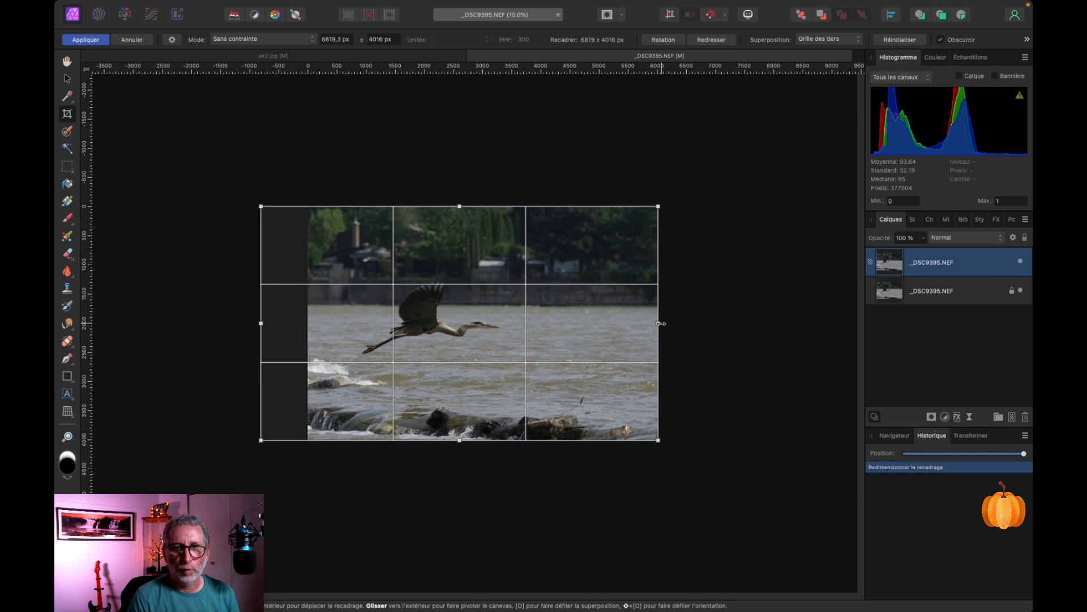
pyautogui.moveTo(659, 323); pyautogui.dragTo(614, 331)
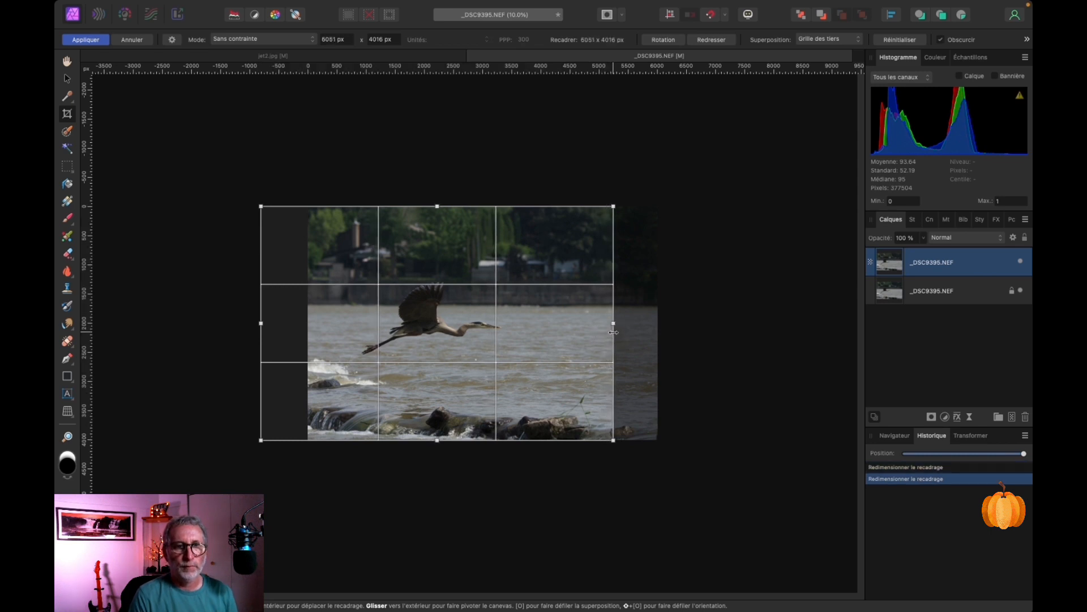
pyautogui.click(99, 40)
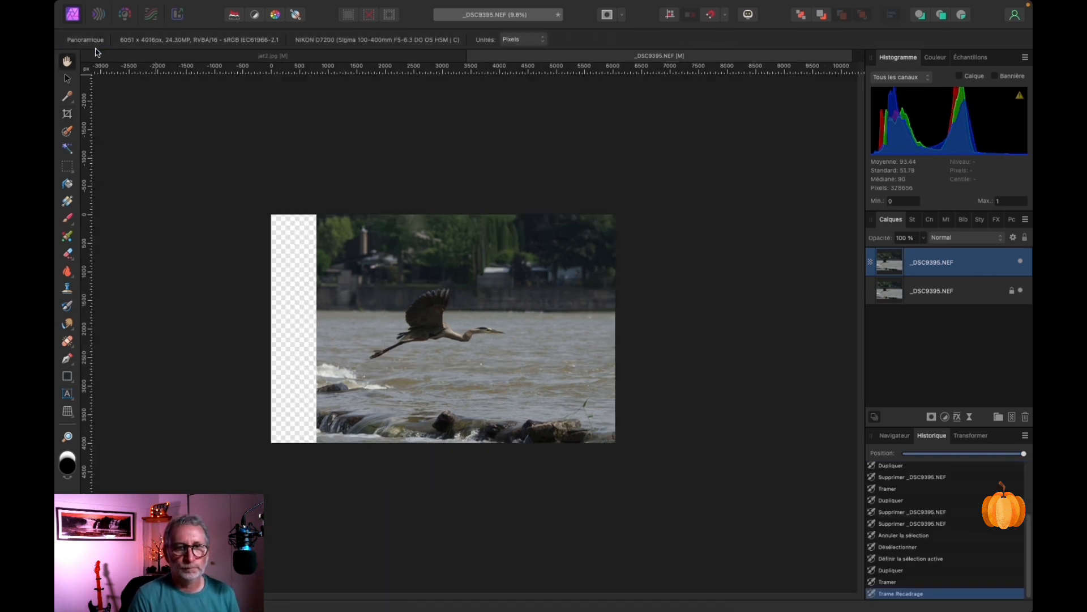
# - Select a full-height rectangular strip of the photo between the empty canvas and the heron's feet, duplicate it onto its own layer and deselect
pyautogui.click(68, 168)
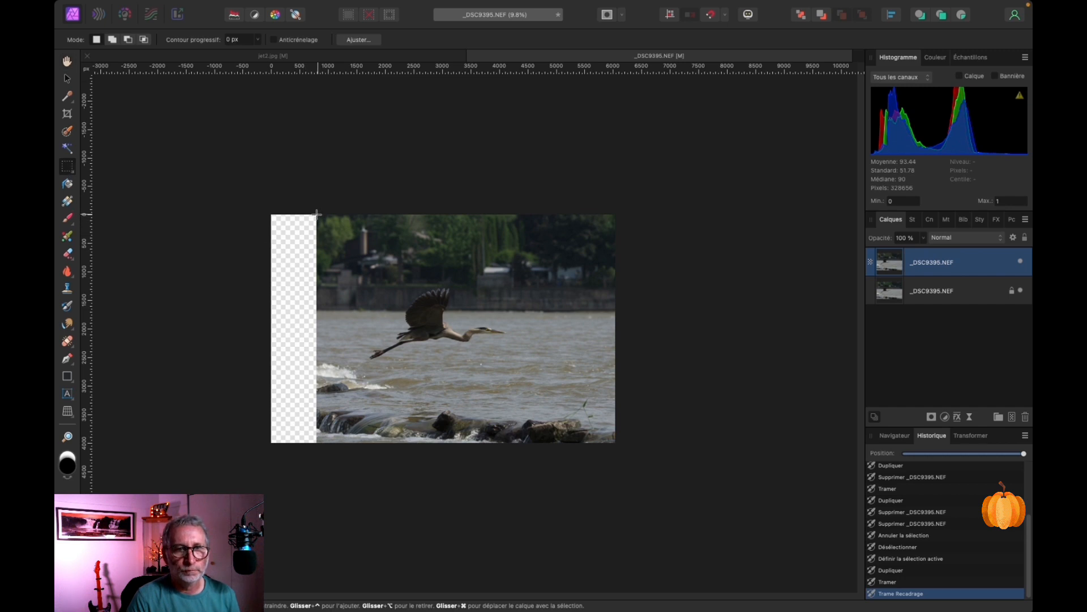
pyautogui.moveTo(317, 213)
pyautogui.mouseDown()
pyautogui.moveTo(342, 250)
pyautogui.moveTo(367, 446)
pyautogui.mouseUp()
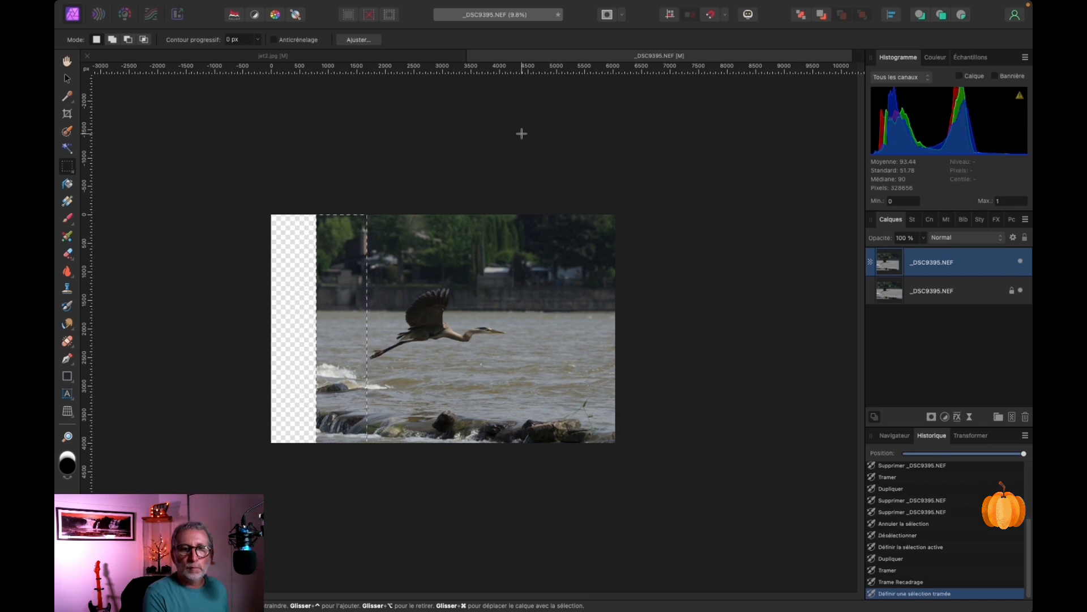
pyautogui.press('super+j')
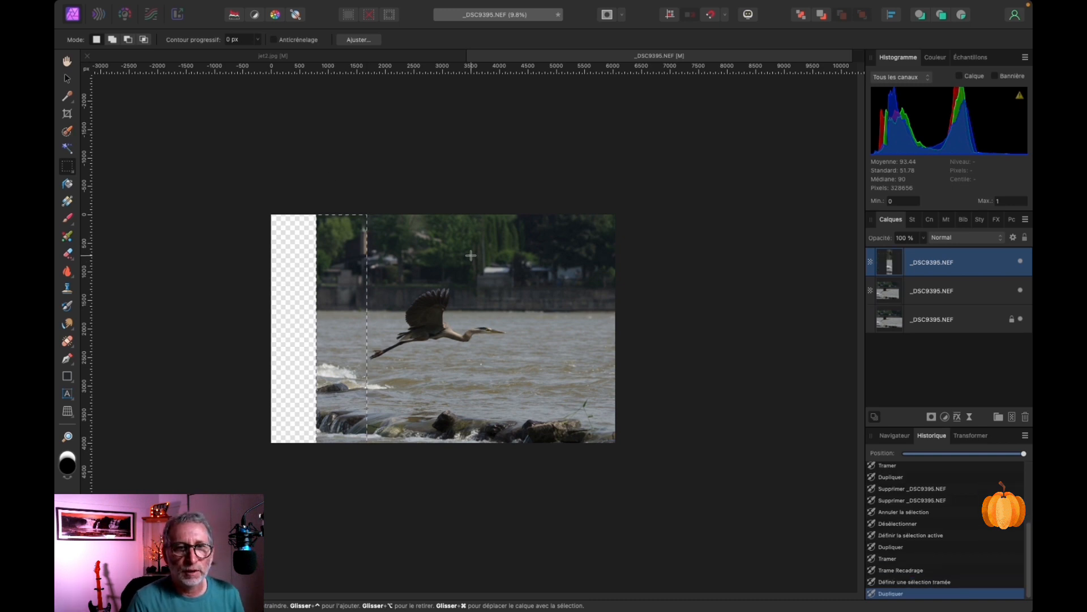
pyautogui.press('super+d')
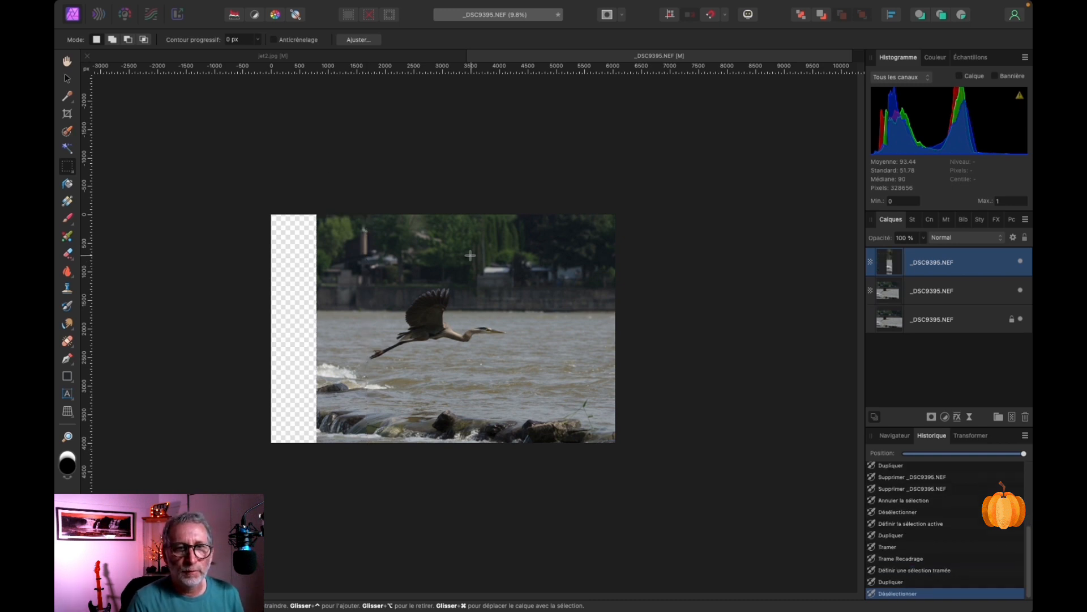
# - Stretch the strip layer outward to the canvas edge so it covers the transparent area behind the heron
pyautogui.click(67, 81)
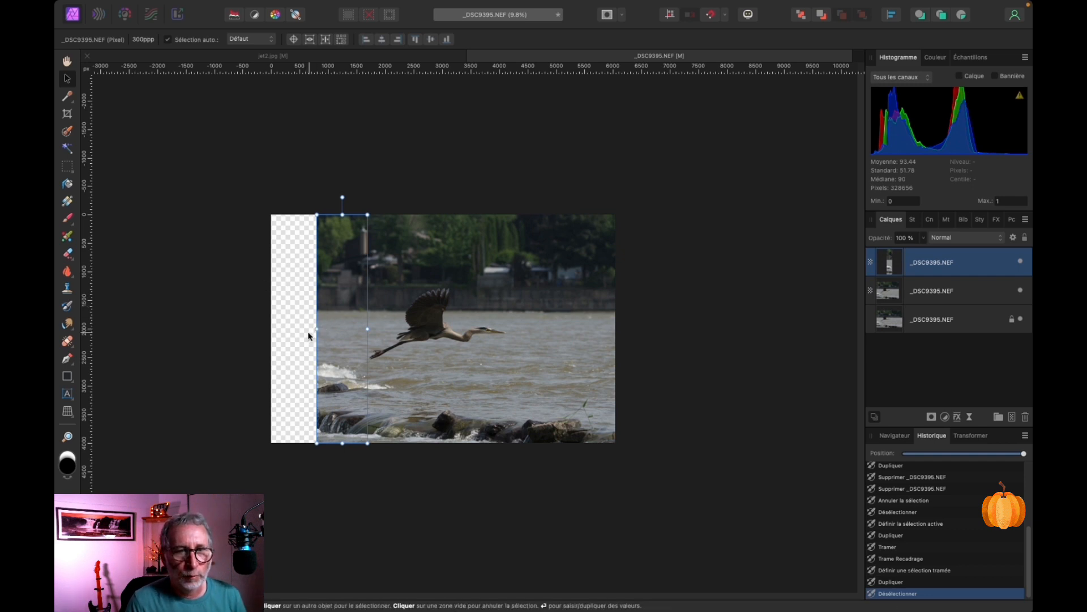
pyautogui.moveTo(317, 328); pyautogui.dragTo(268, 334)
pyautogui.press('super+0')
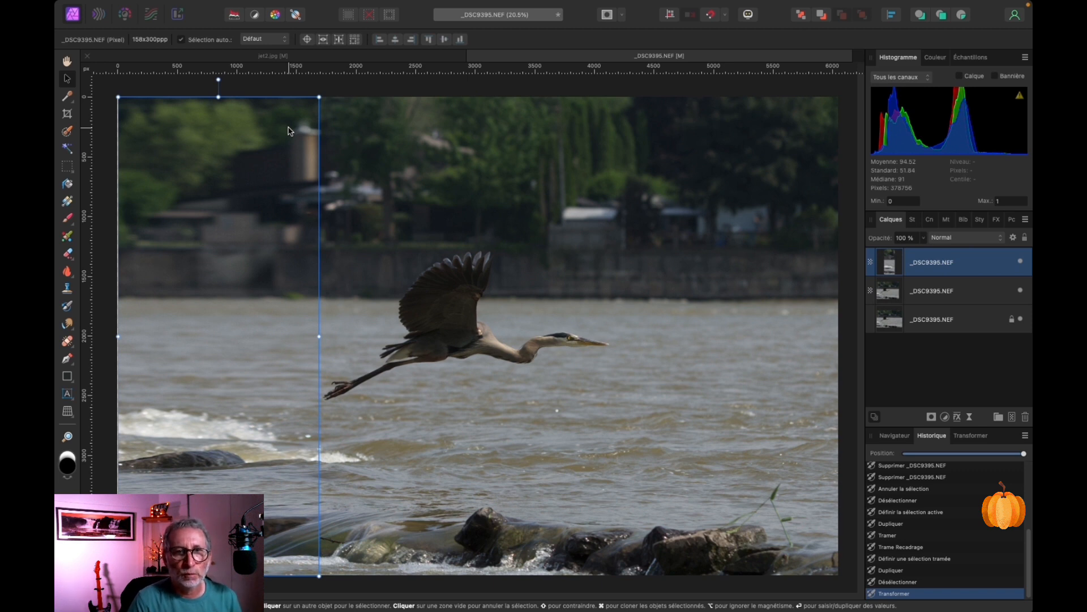
pyautogui.moveTo(482, 4)
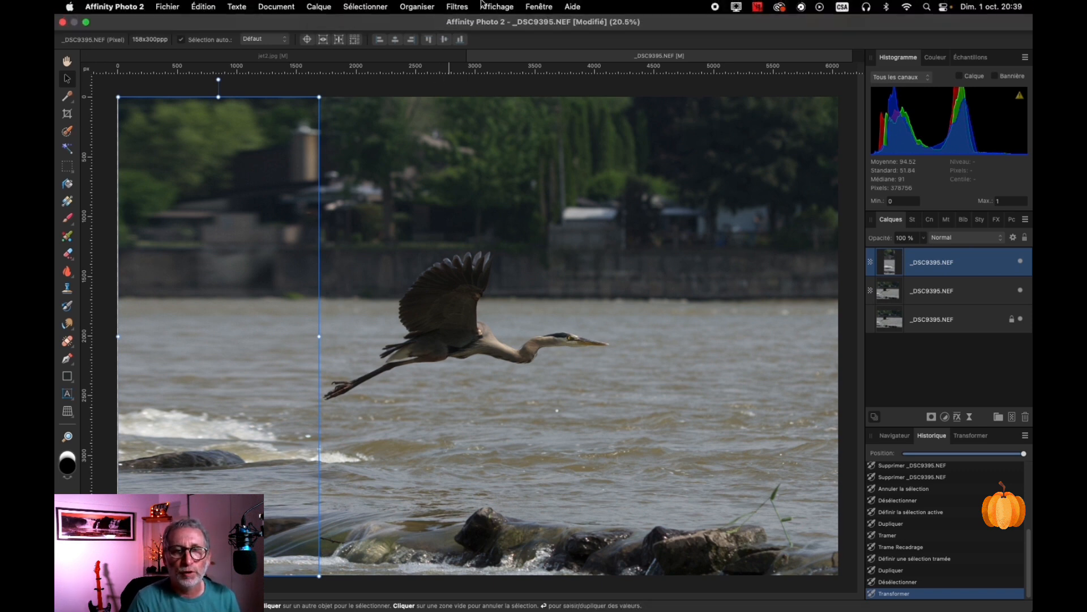
pyautogui.click(270, 7)
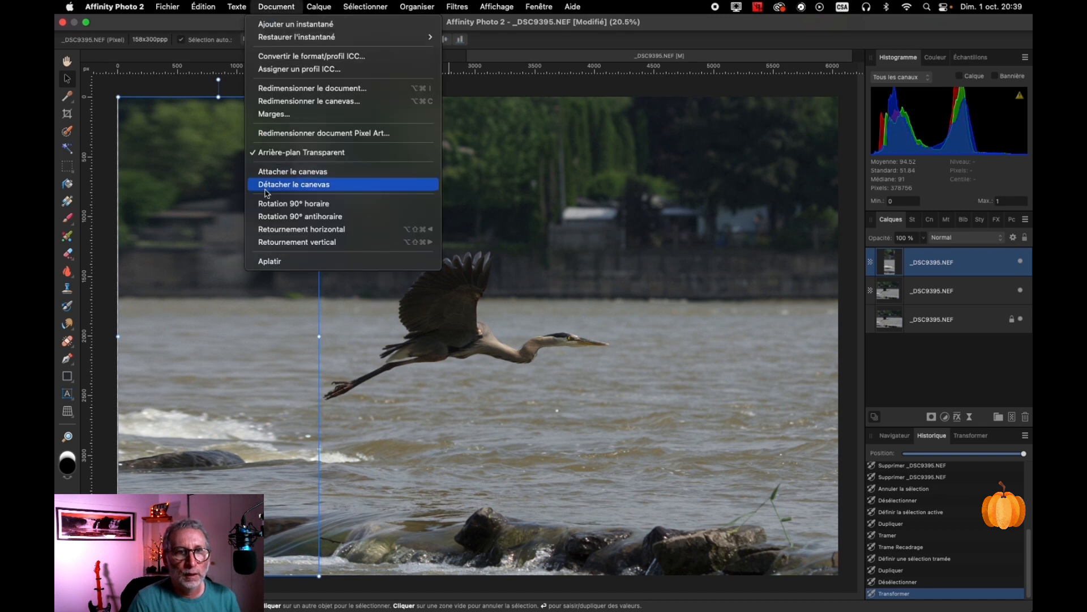
pyautogui.click(675, 21)
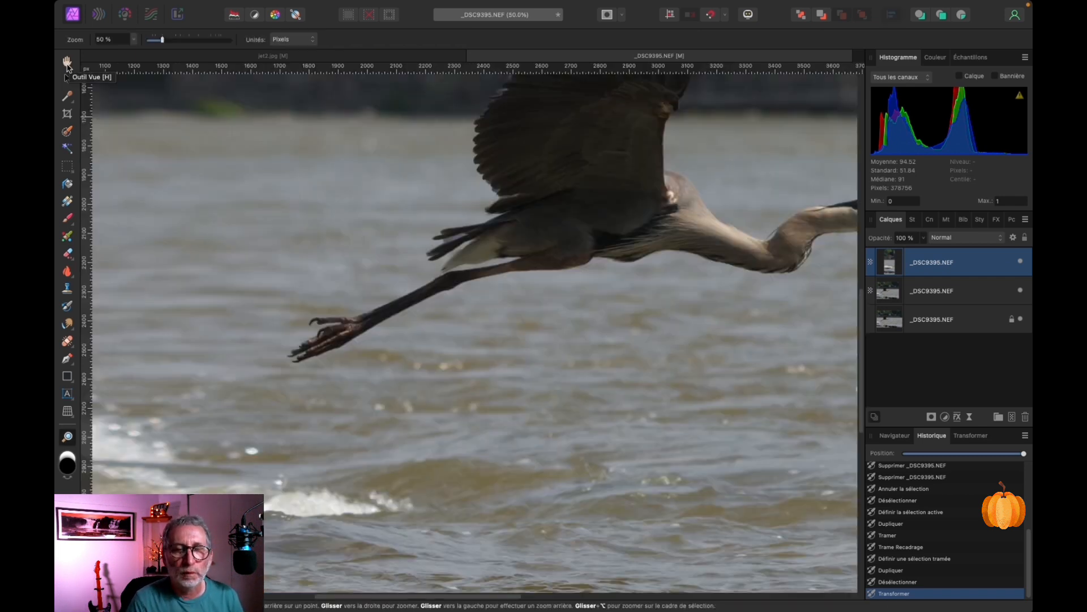
# - Inspect the seam between the stretched strip and the photo, and add a layer mask to the strip layer
pyautogui.click(67, 61)
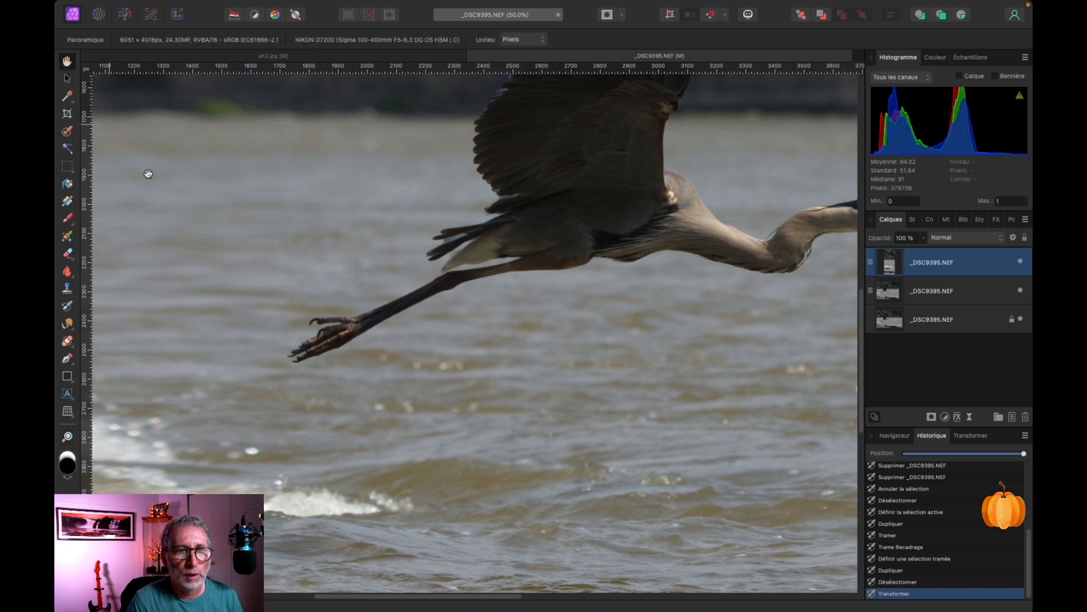
pyautogui.moveTo(250, 273); pyautogui.dragTo(249, 372)
pyautogui.moveTo(246, 184); pyautogui.dragTo(246, 354)
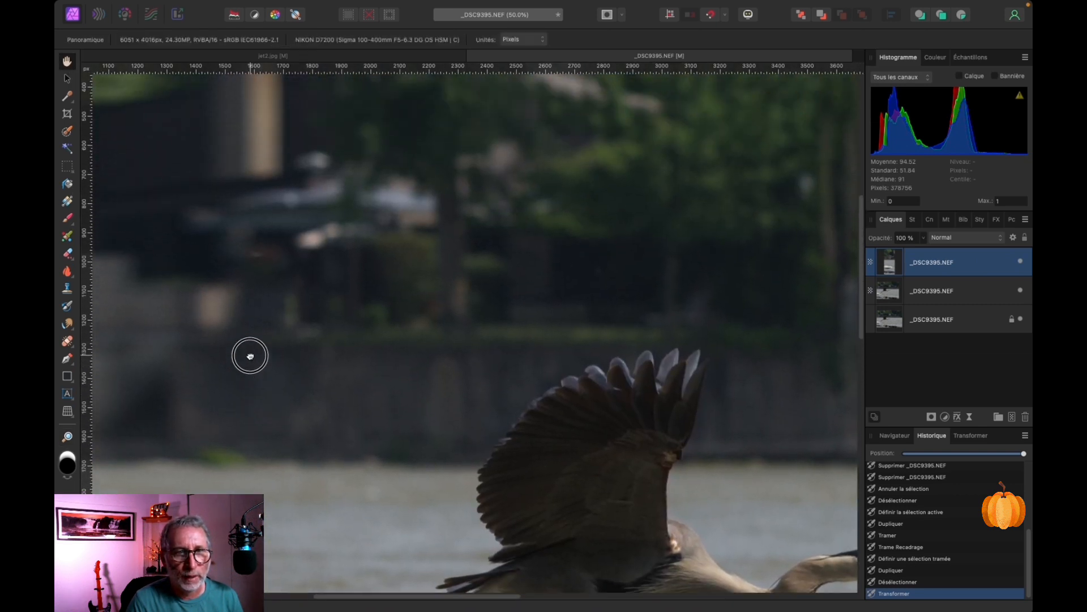
pyautogui.moveTo(236, 202); pyautogui.dragTo(243, 328)
pyautogui.scroll(-10, 246, 206)
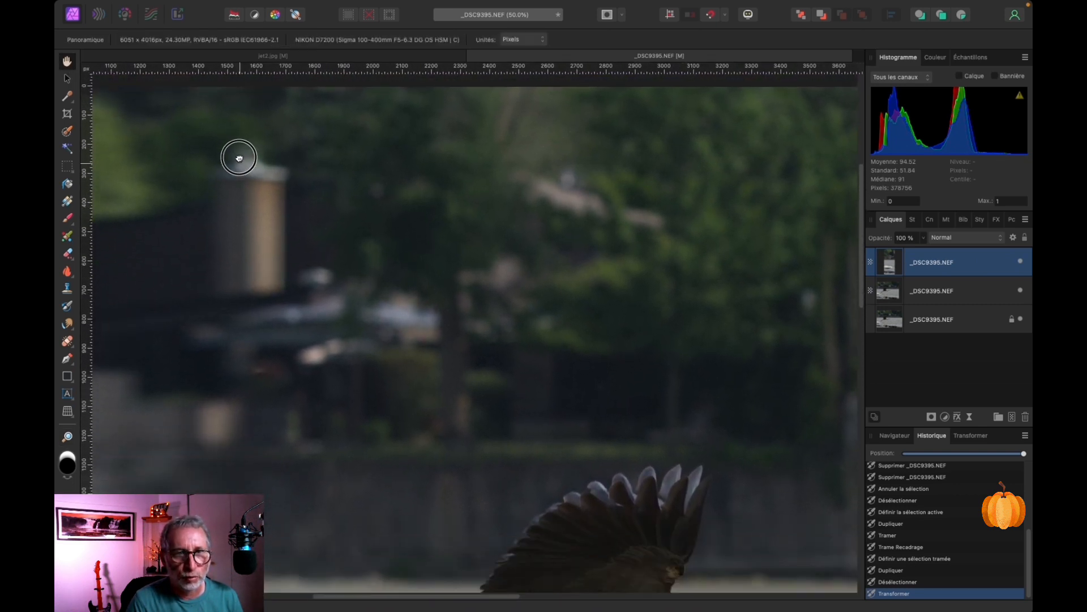
pyautogui.scroll(-4, 231, 265)
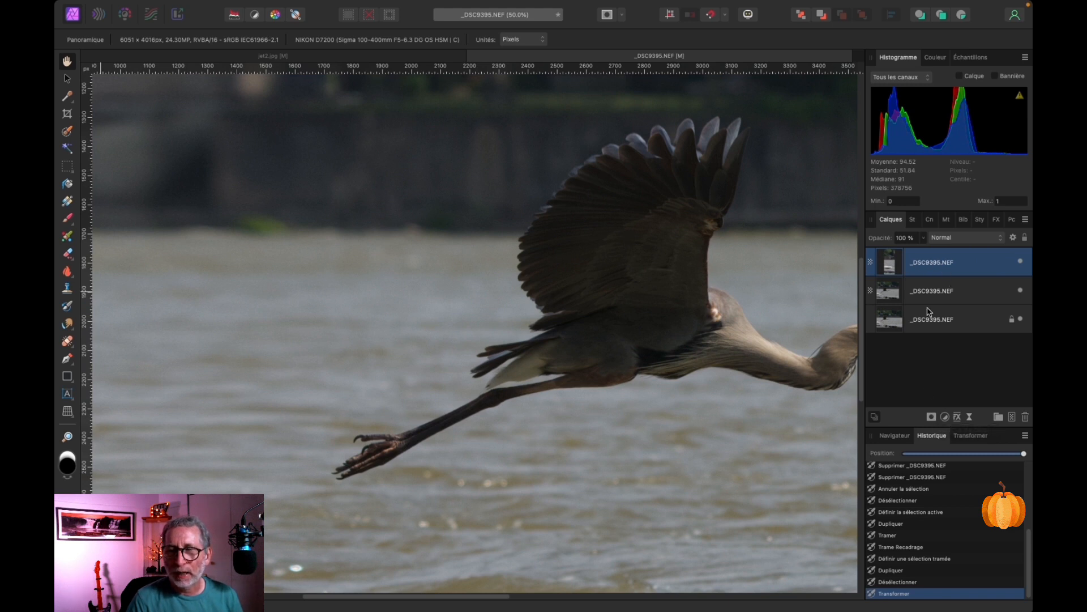
pyautogui.click(932, 418)
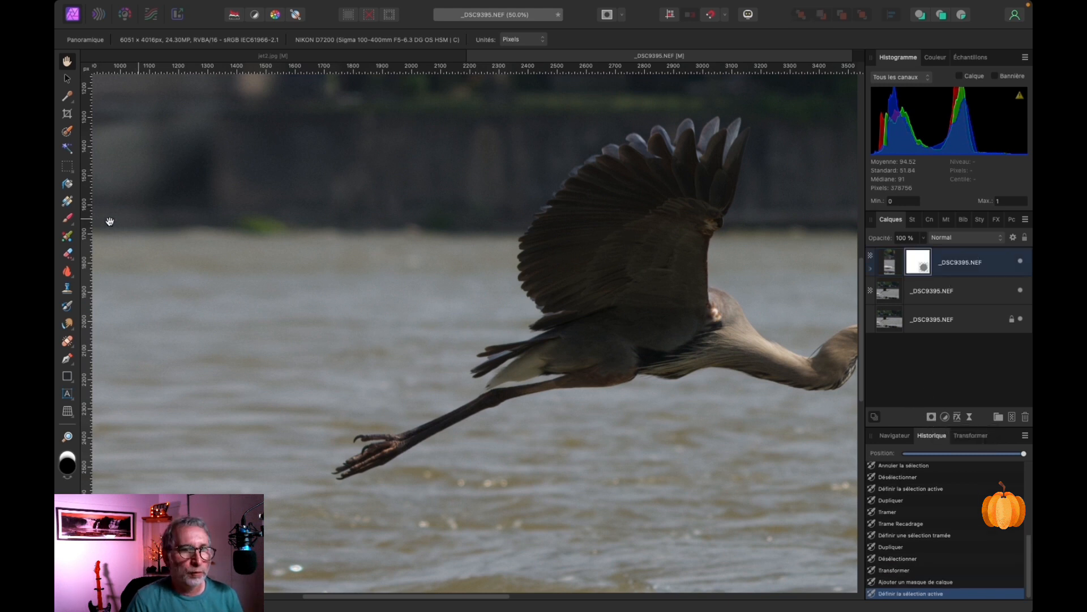
# - Set up the Paint Brush for the layer mask with 0% hardness and a width of 180 px
pyautogui.click(67, 219)
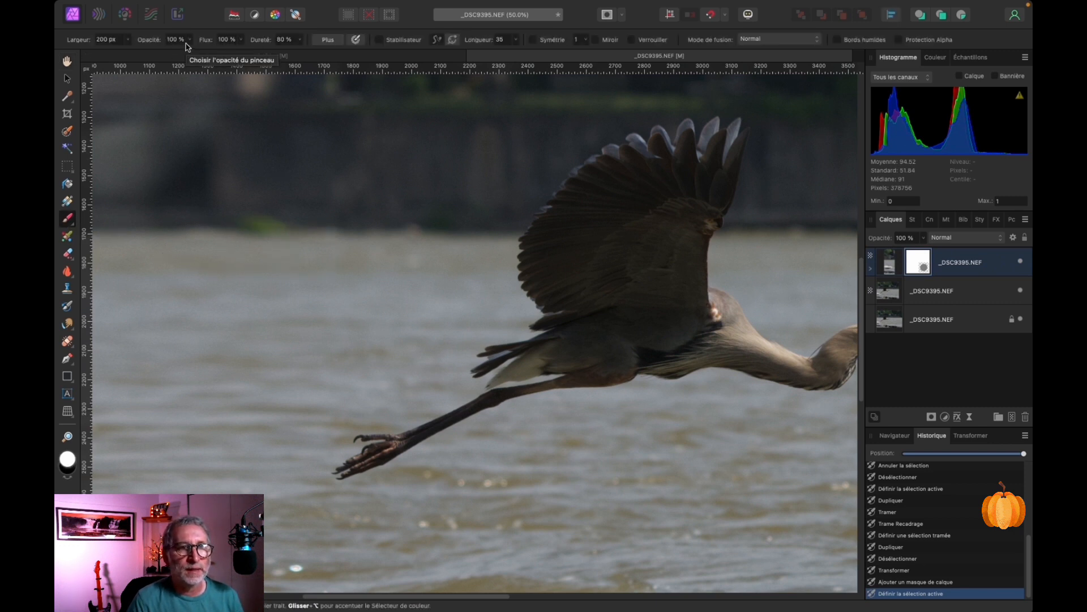
pyautogui.click(301, 41)
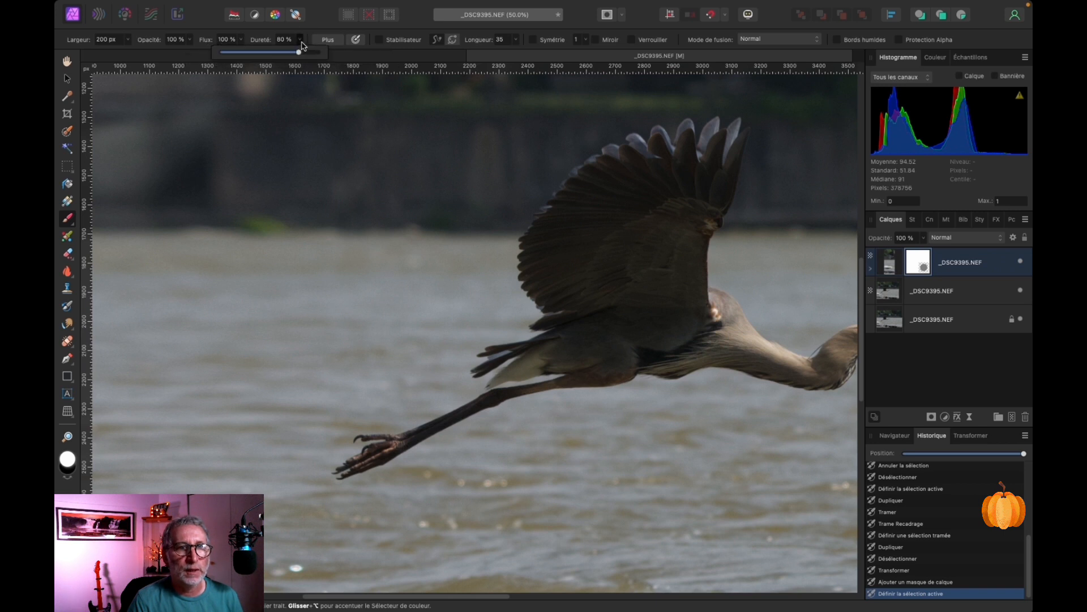
pyautogui.moveTo(304, 52); pyautogui.dragTo(185, 69)
pyautogui.scroll(5, 357, 85)
pyautogui.press('[')
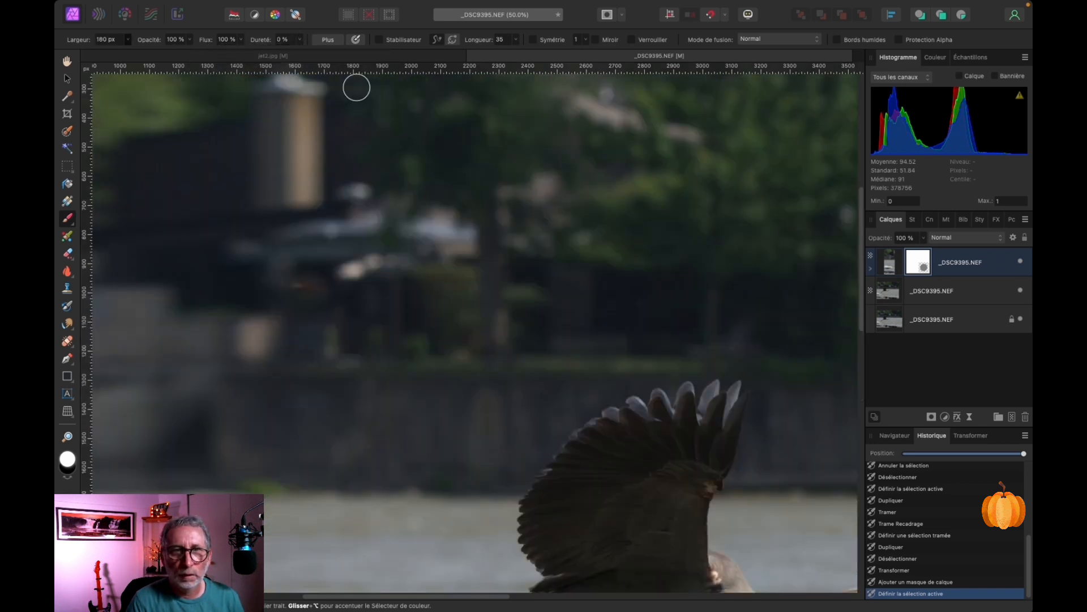
# - Brush on the strip layer's mask along the seam through the trees, buildings and wall to soften the transition
pyautogui.moveTo(359, 91)
pyautogui.mouseDown()
pyautogui.moveTo(362, 222)
pyautogui.moveTo(370, 116)
pyautogui.mouseUp()
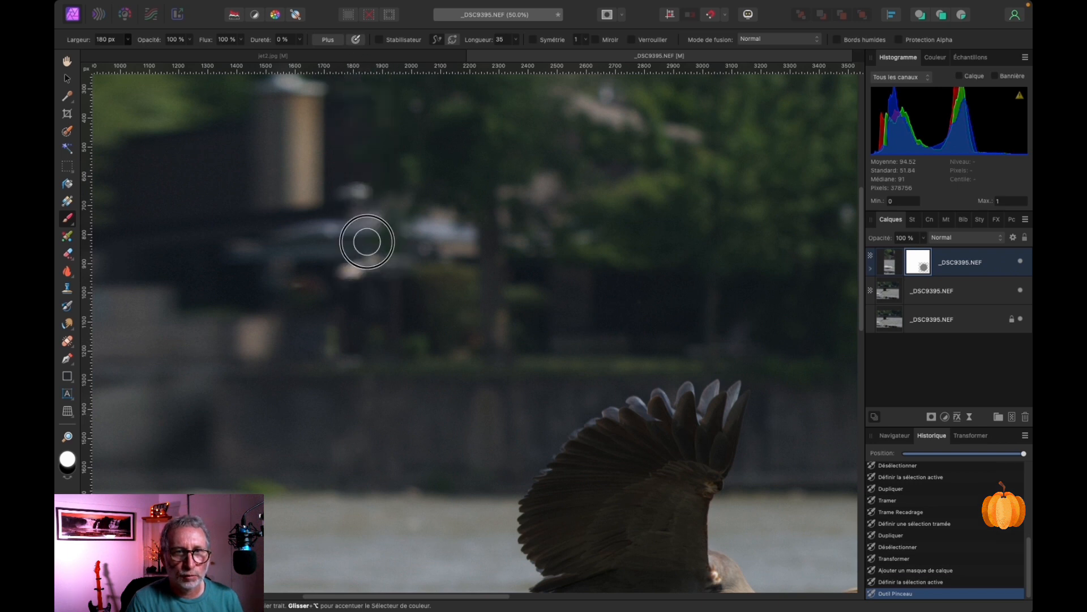
pyautogui.moveTo(369, 398); pyautogui.dragTo(363, 439)
pyautogui.scroll(2, 369, 267)
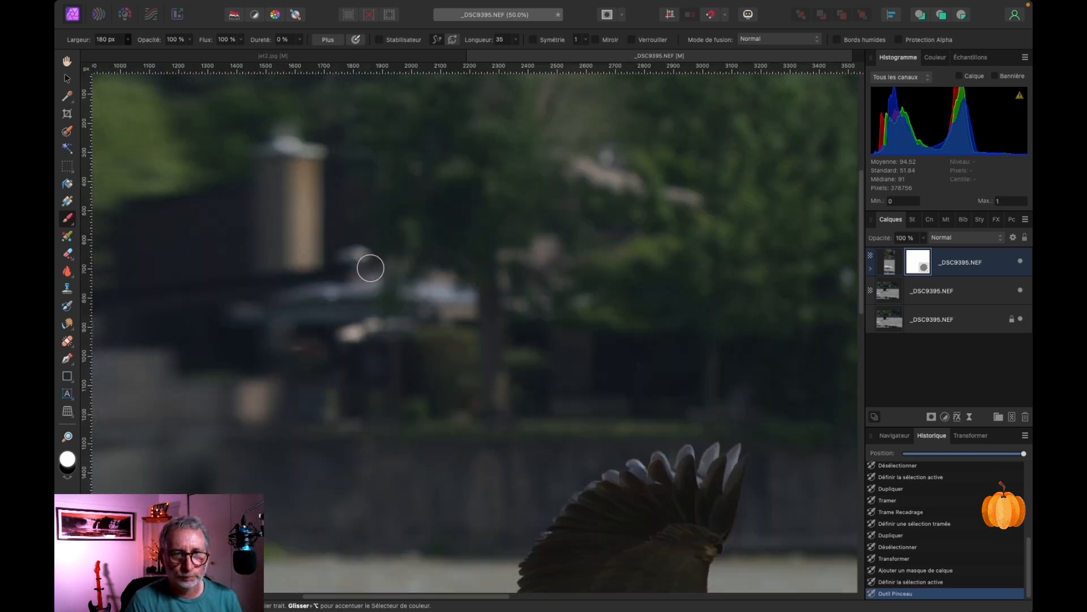
pyautogui.moveTo(309, 134); pyautogui.dragTo(295, 492)
pyautogui.scroll(-2, 295, 500)
pyautogui.scroll(-3, 295, 500)
pyautogui.moveTo(296, 363); pyautogui.dragTo(295, 499)
pyautogui.scroll(3, 362, 340)
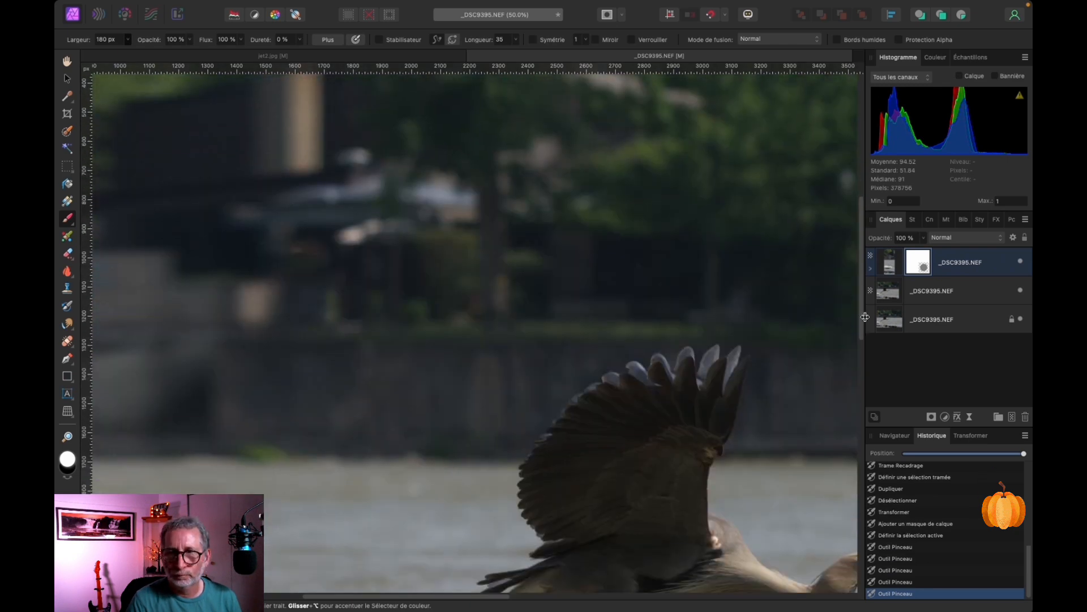
# - Continue brushing the strip layer's mask over the seam near the rocks at the photo's lower edge
pyautogui.moveTo(864, 318); pyautogui.dragTo(867, 318)
pyautogui.click(67, 79)
pyautogui.scroll(-10, 476, 334)
pyautogui.click(67, 219)
pyautogui.moveTo(335, 509); pyautogui.dragTo(333, 529)
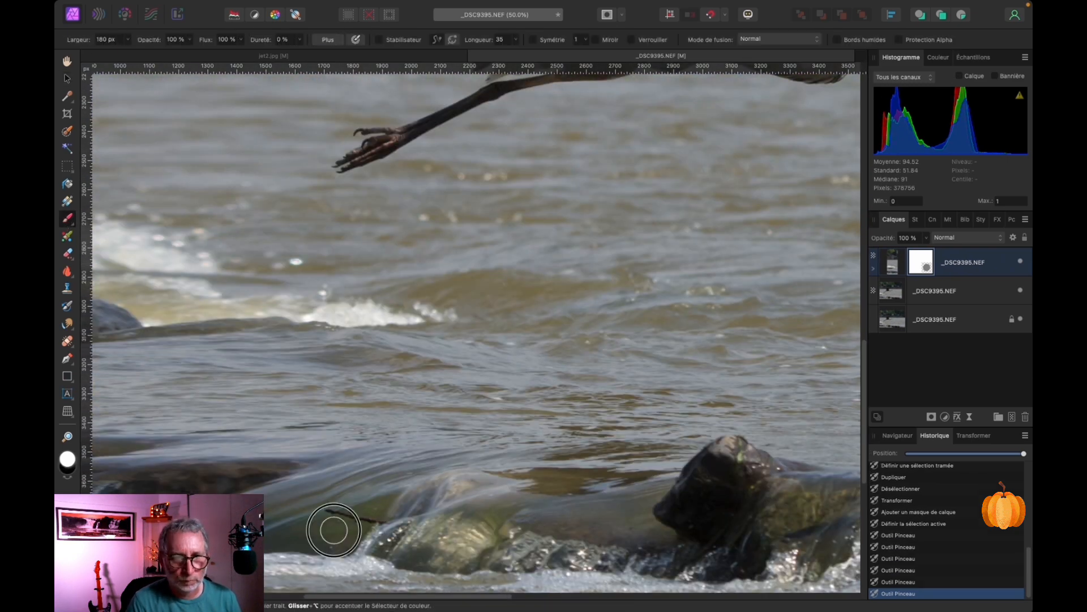
# - Crop the photo to 6024 x 4016 px, trimming a thin sliver off the extended edge behind the heron
pyautogui.press('super+0')
pyautogui.click(66, 113)
pyautogui.moveTo(117, 337); pyautogui.dragTo(120, 337)
pyautogui.click(85, 39)
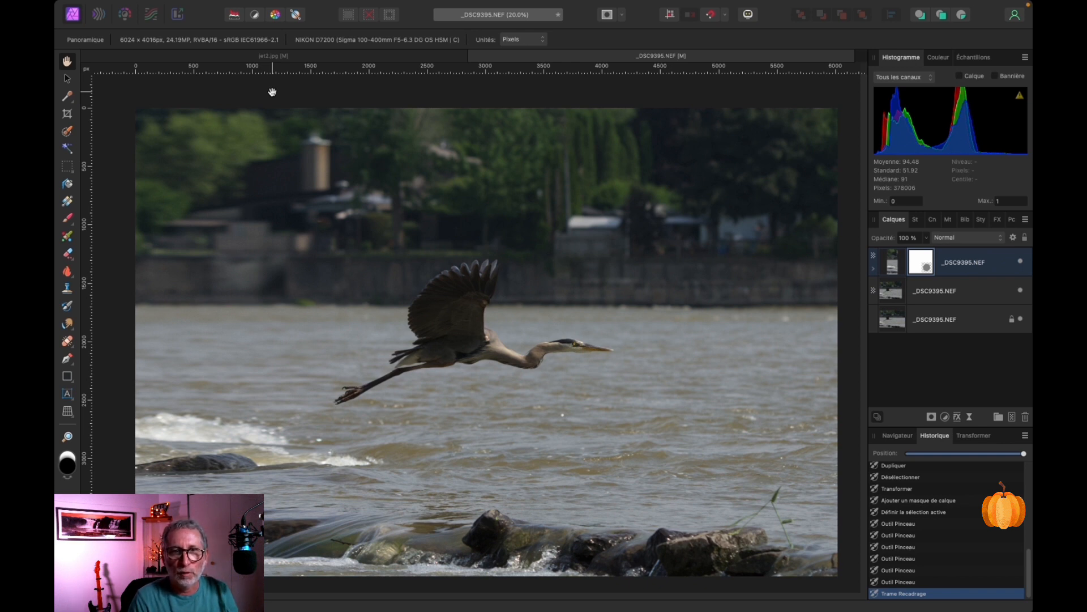
# - Toggle the visibility of the two upper layers to compare the extended photo with the original
pyautogui.click(1021, 290)
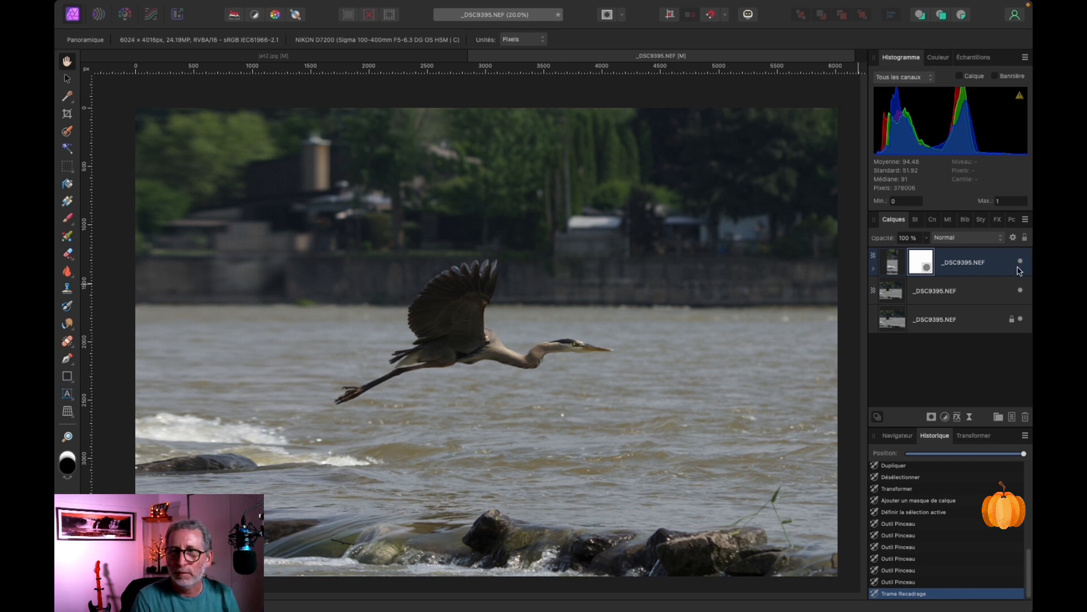
pyautogui.click(1020, 262)
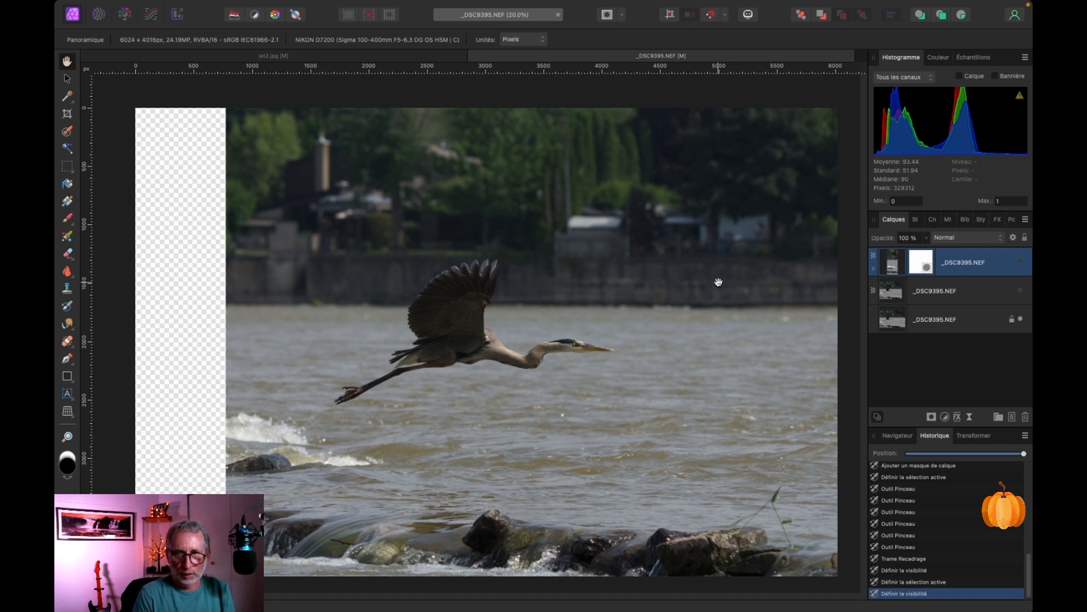
pyautogui.click(1020, 290)
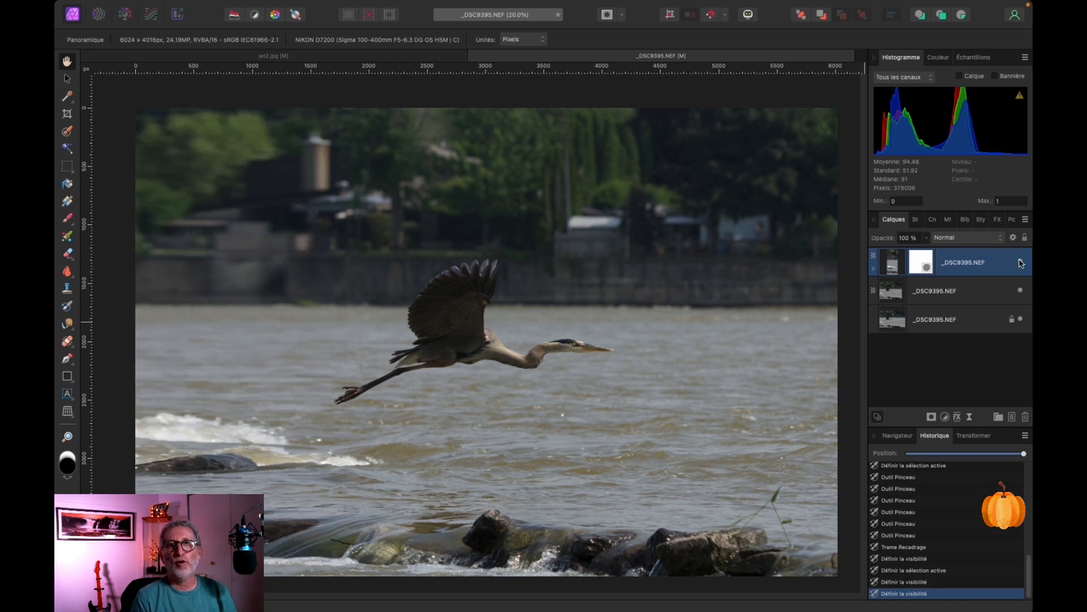